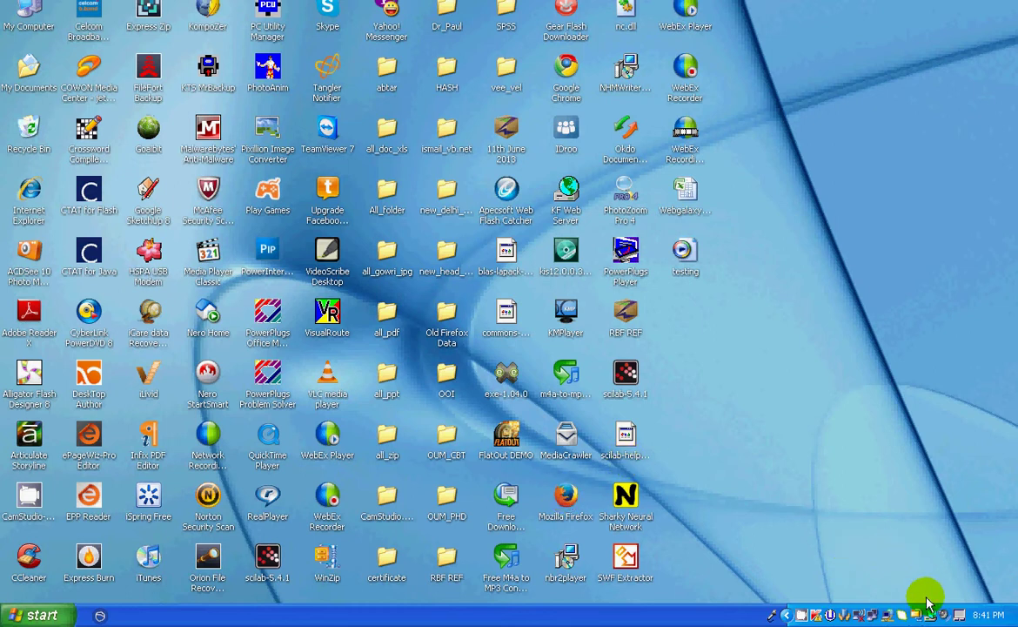
left_click(565, 493)
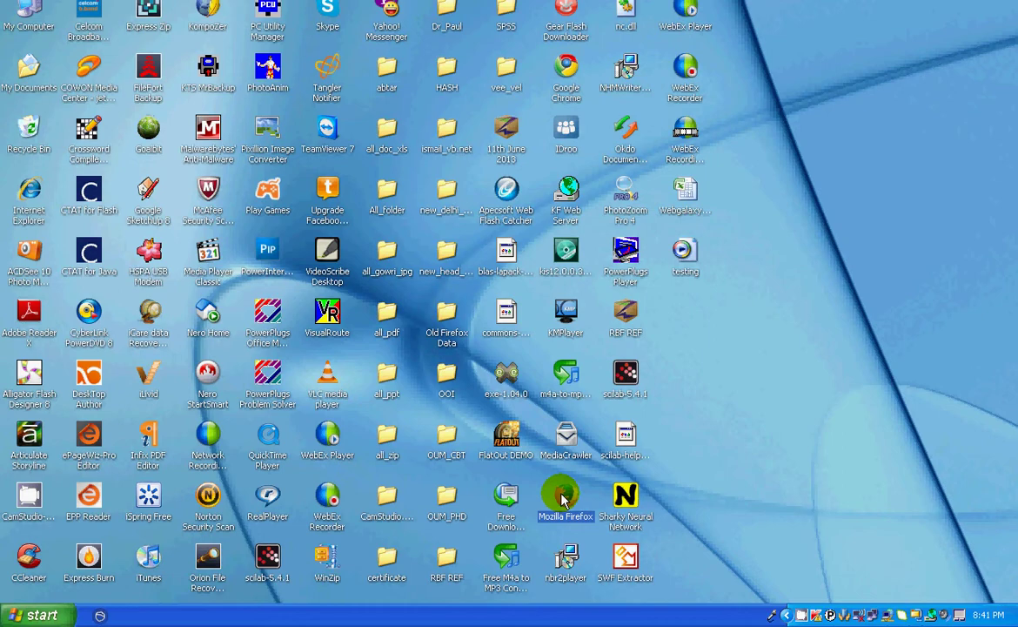
double_click(562, 499)
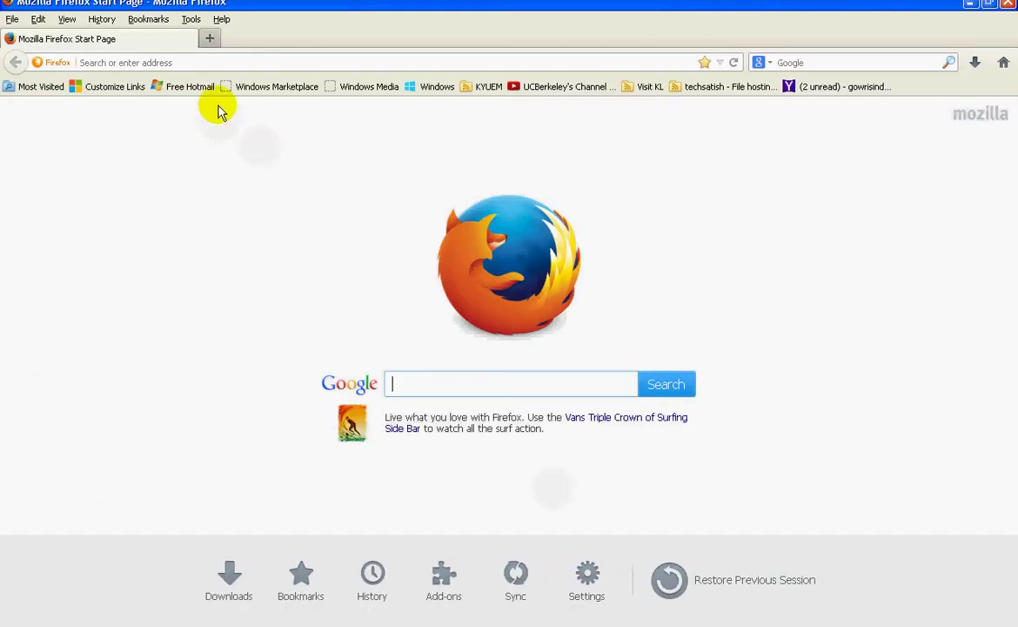
left_click(204, 62)
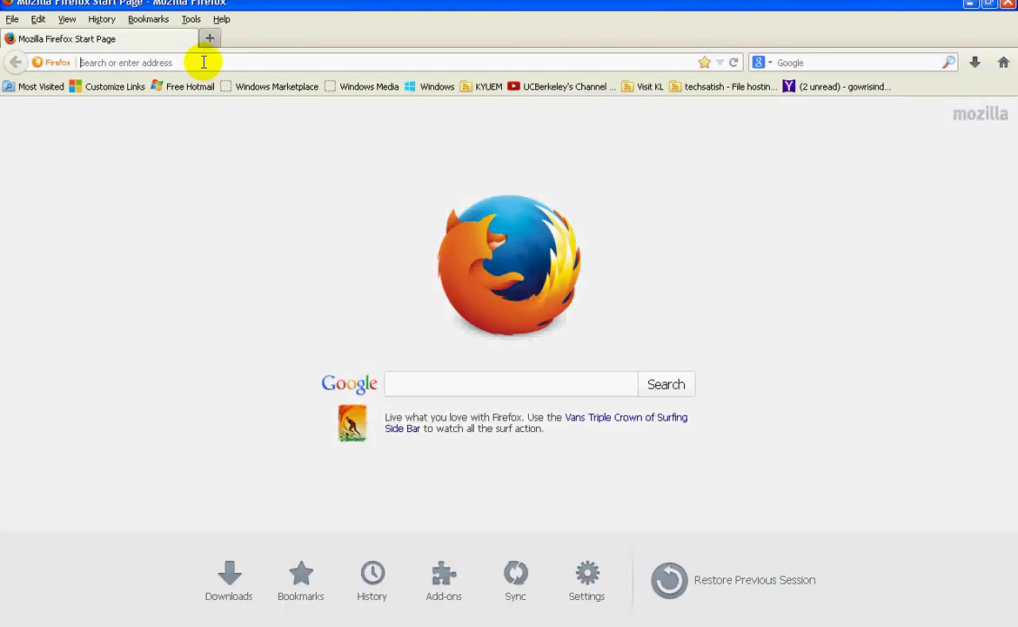
type("htt")
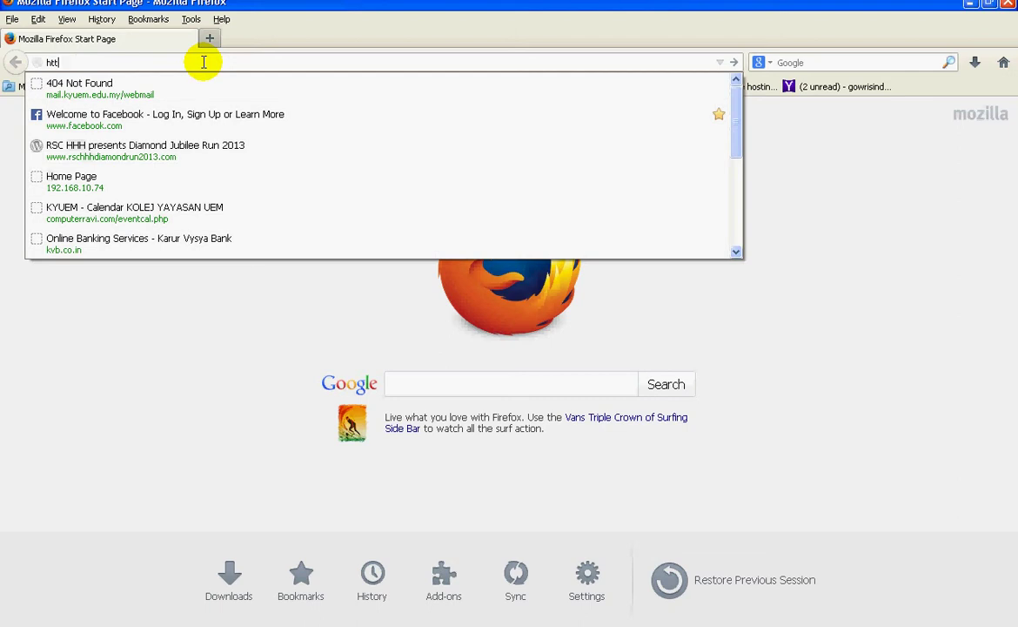
type("p://")
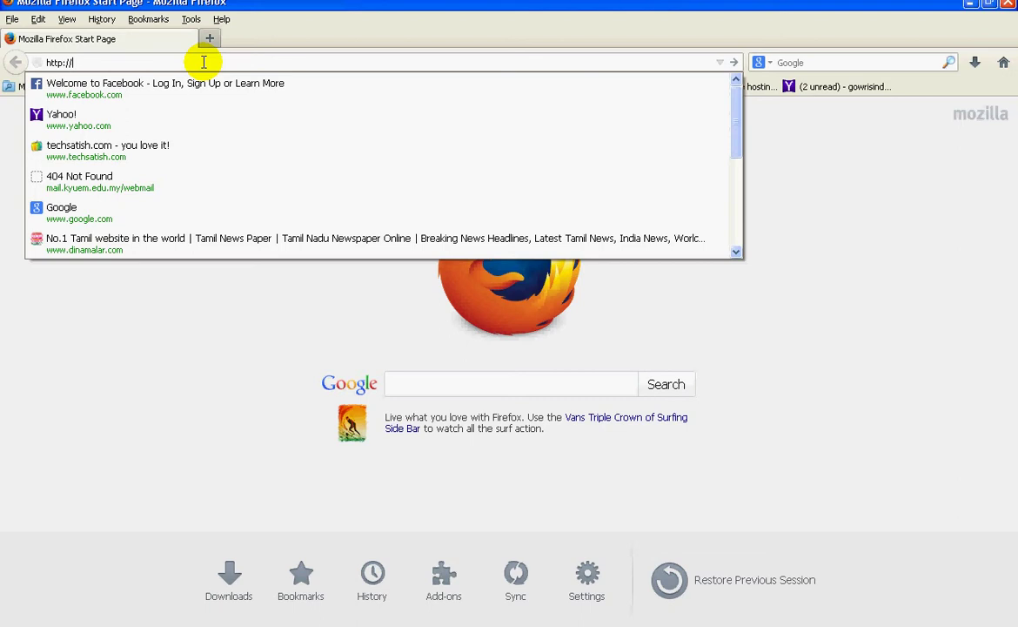
type("1")
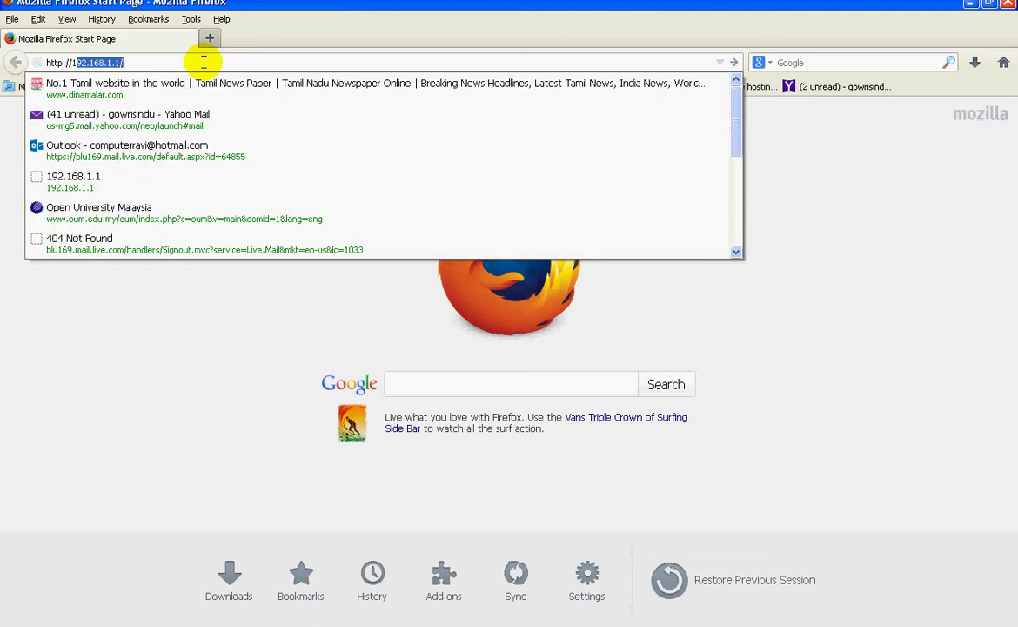
type("92.16")
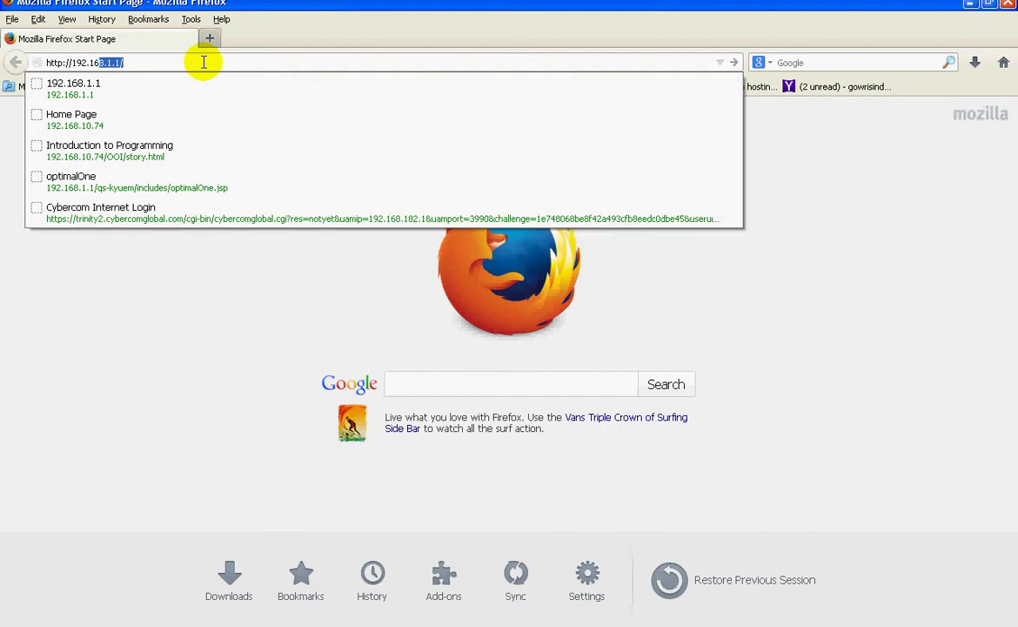
type("8.")
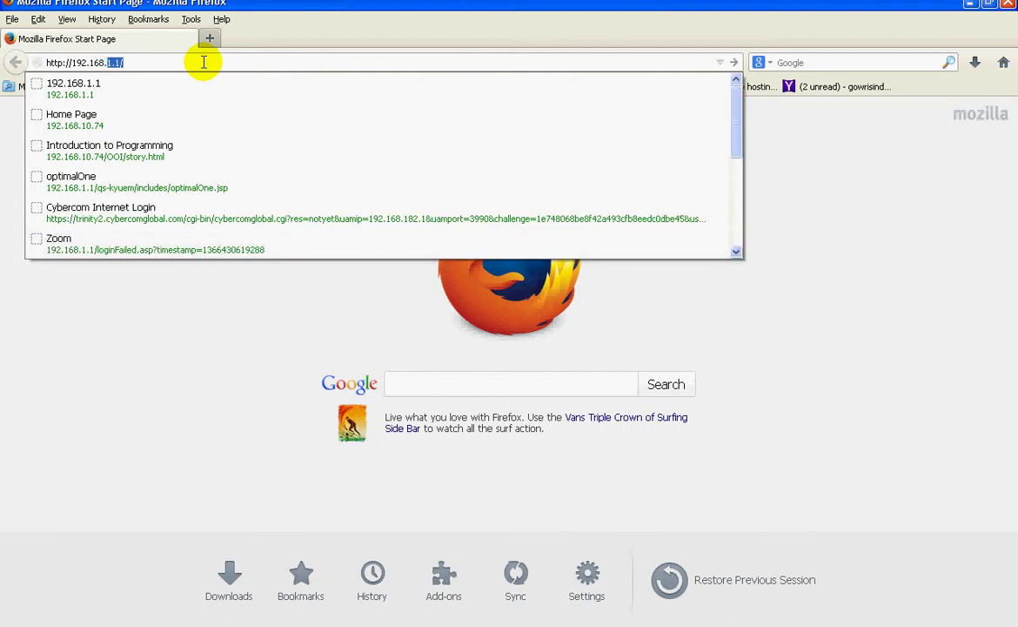
type("10.")
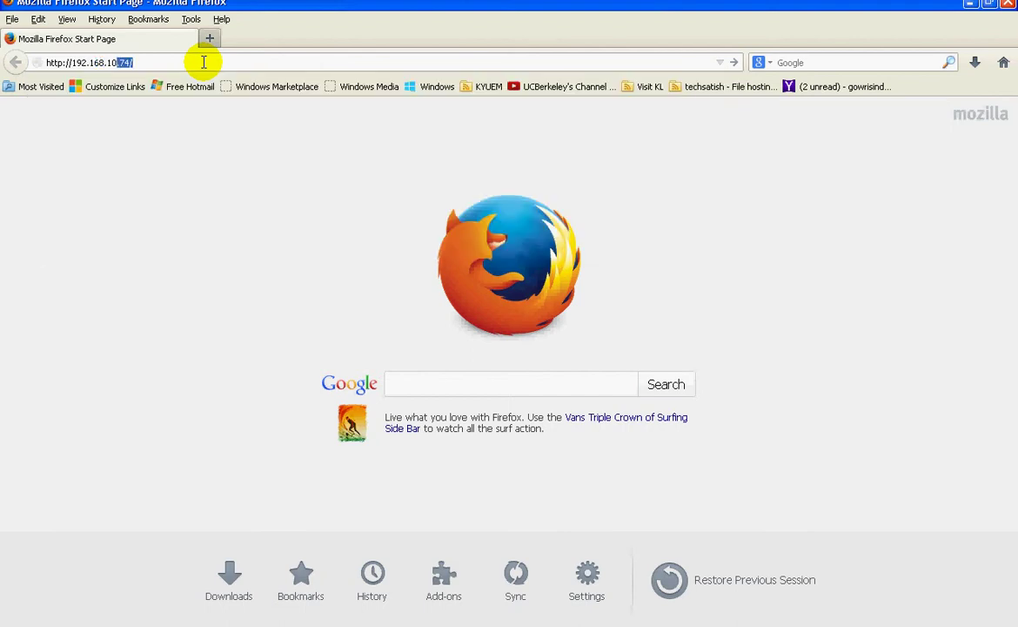
type("74")
key("Return")
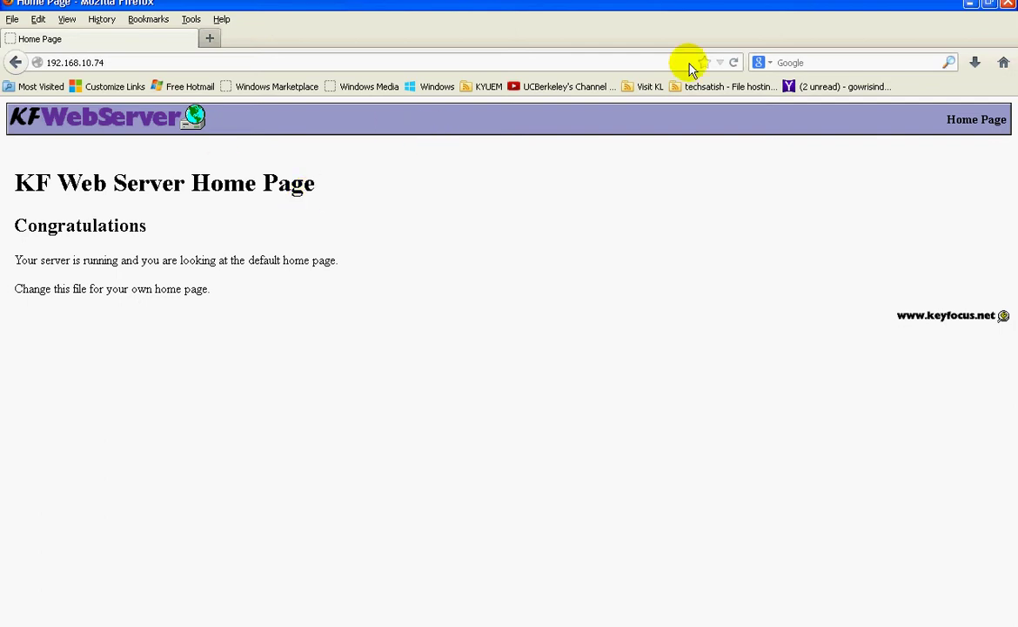
left_click(1008, 4)
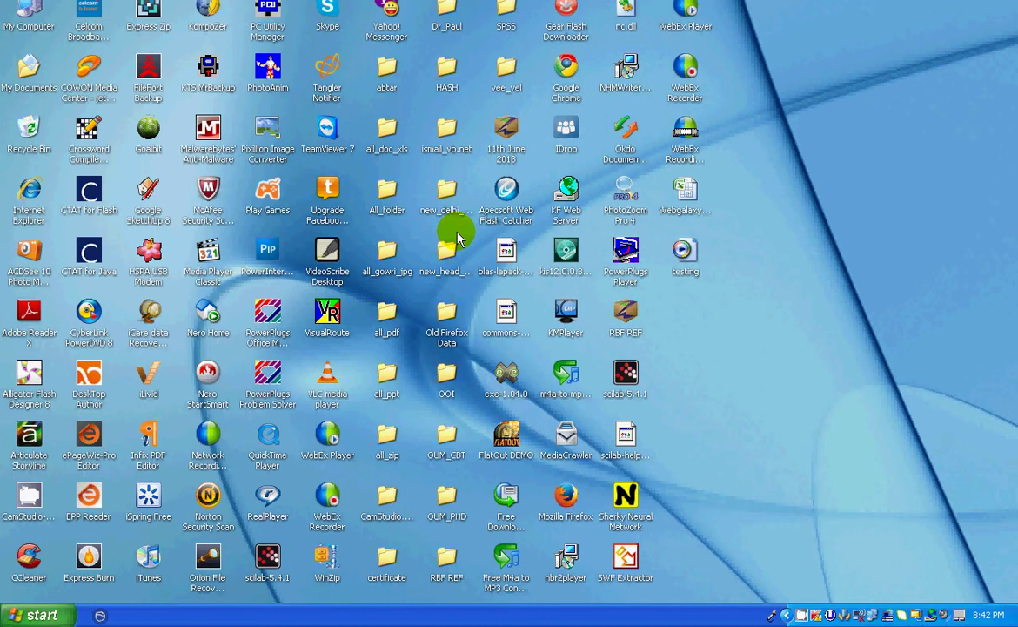
- Copy the OOI folder on the desktop to the clipboard
right_click(444, 372)
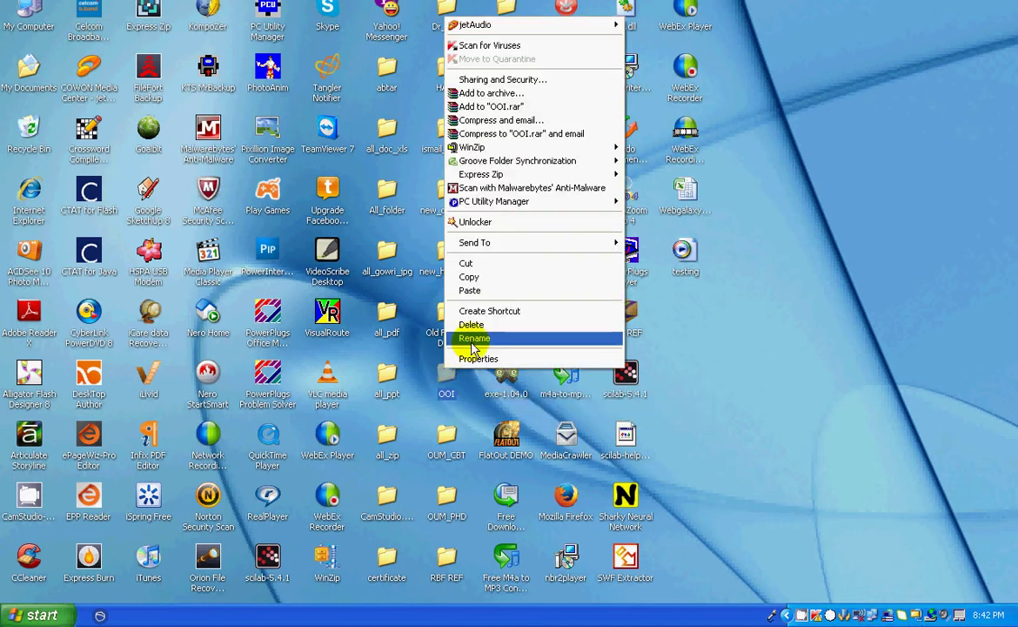
left_click(488, 276)
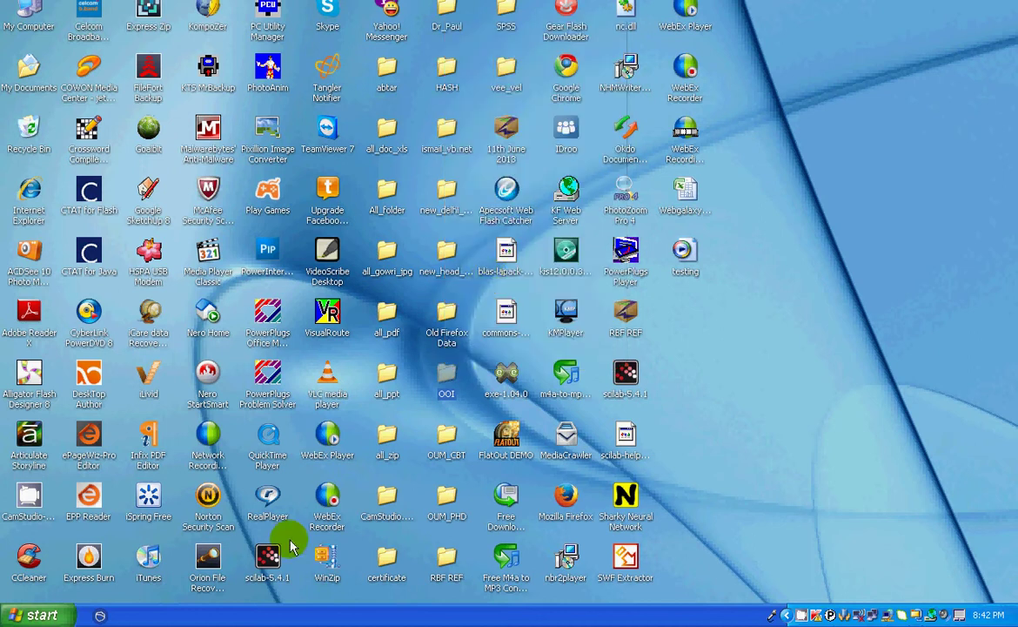
- Search all files and folders on the SYSTEM (C:) drive for kfws, stopping the search once the KFWS folder is listed
left_click(52, 618)
left_click(192, 529)
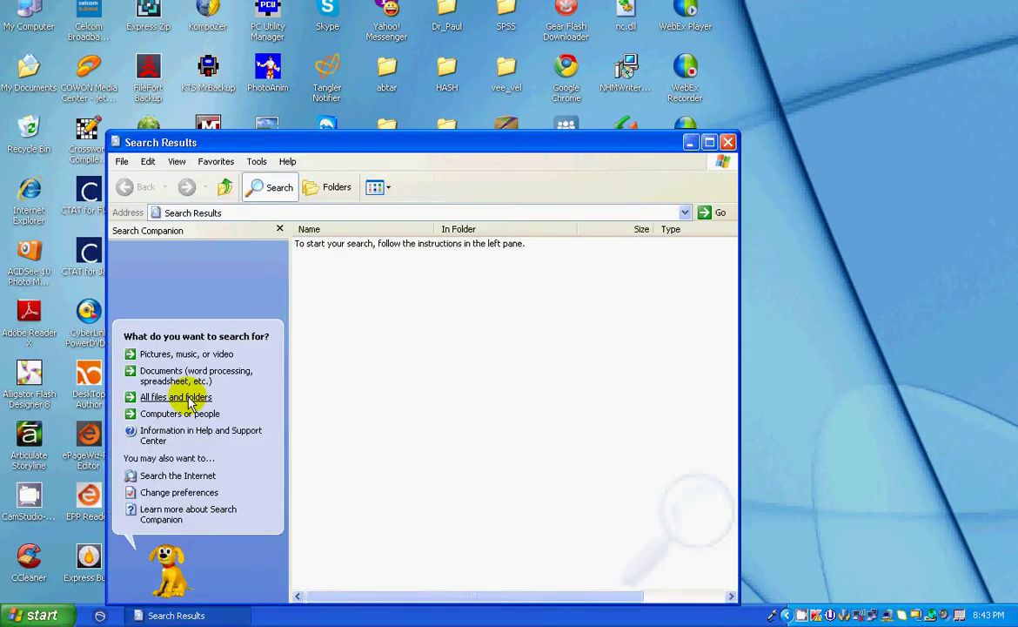
left_click(188, 399)
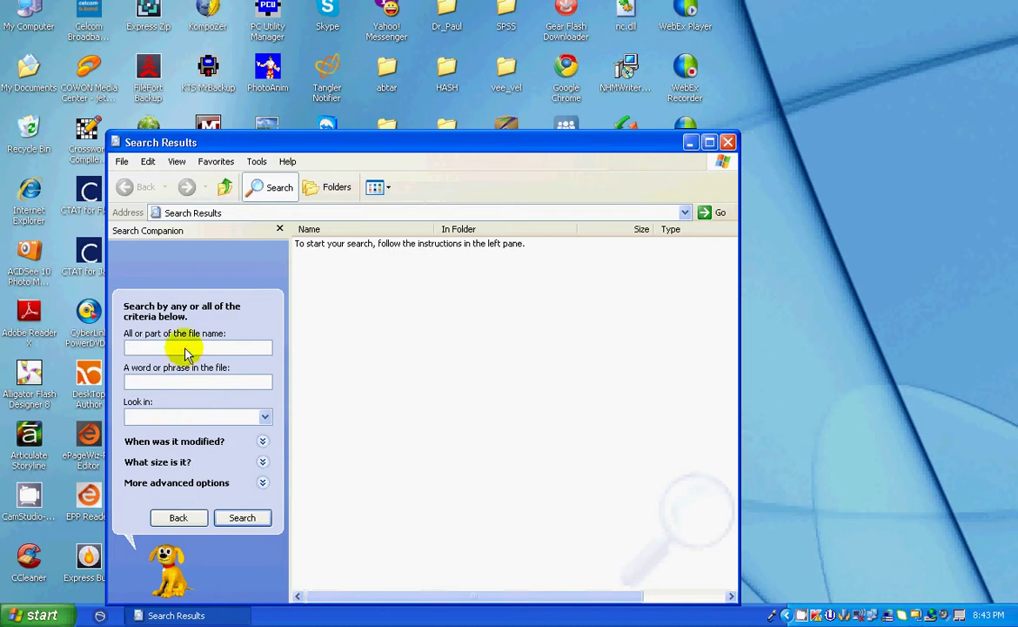
type("k")
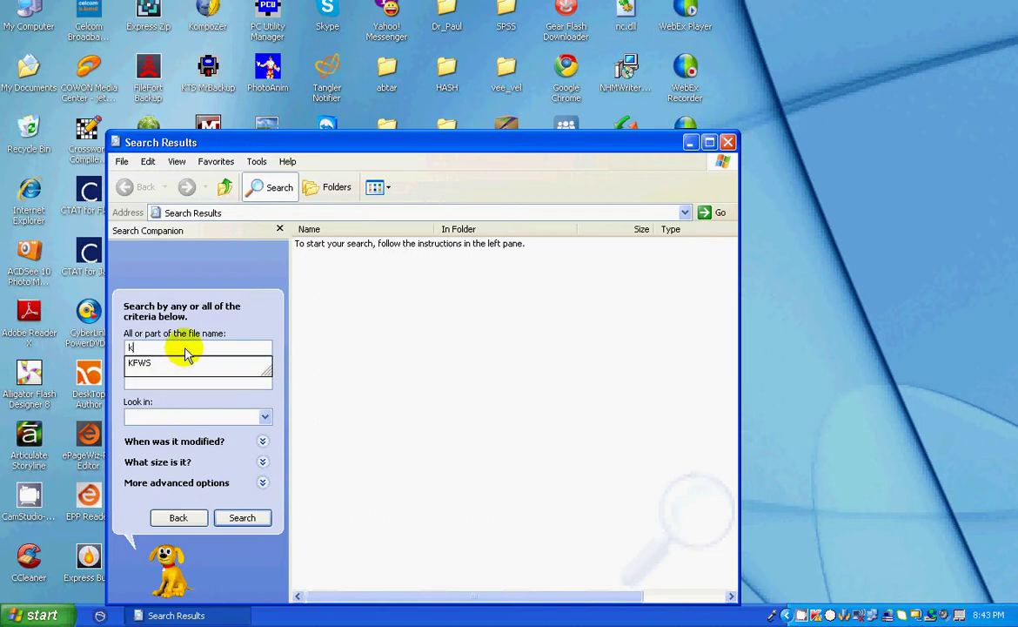
type("fws")
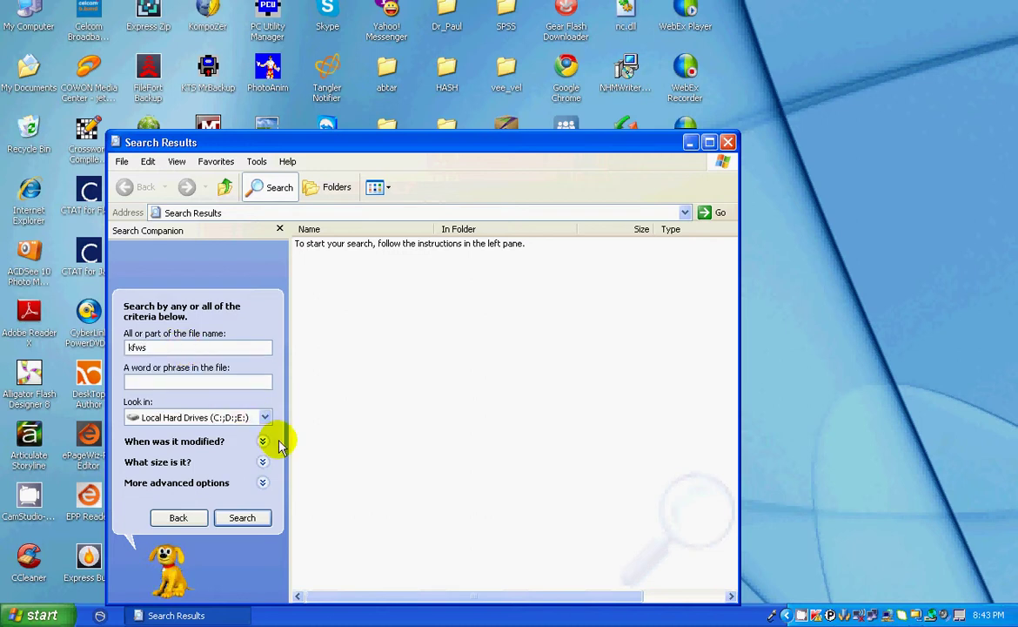
left_click(264, 417)
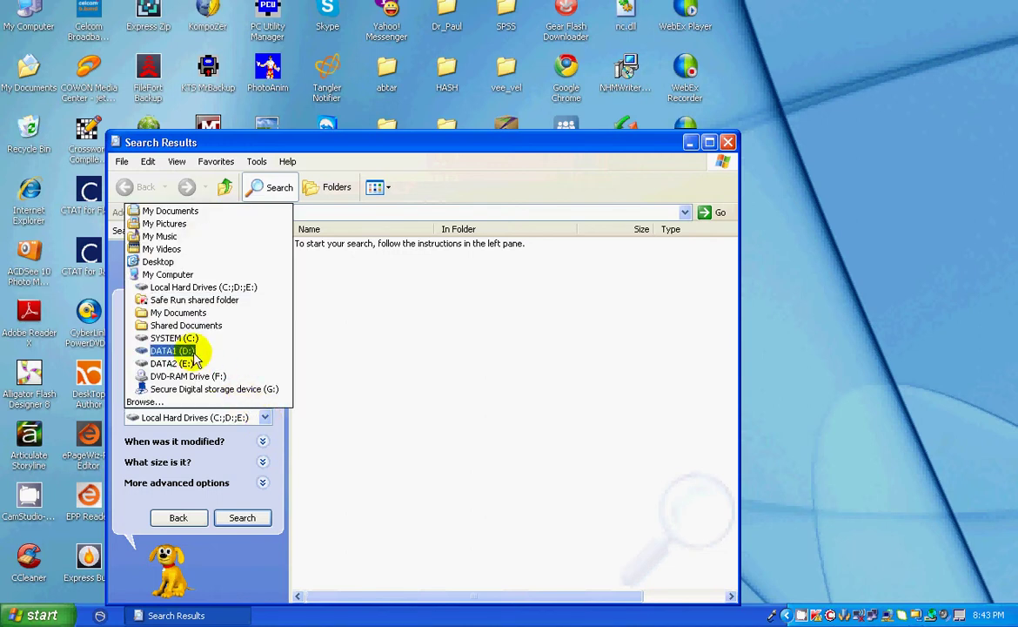
left_click(186, 339)
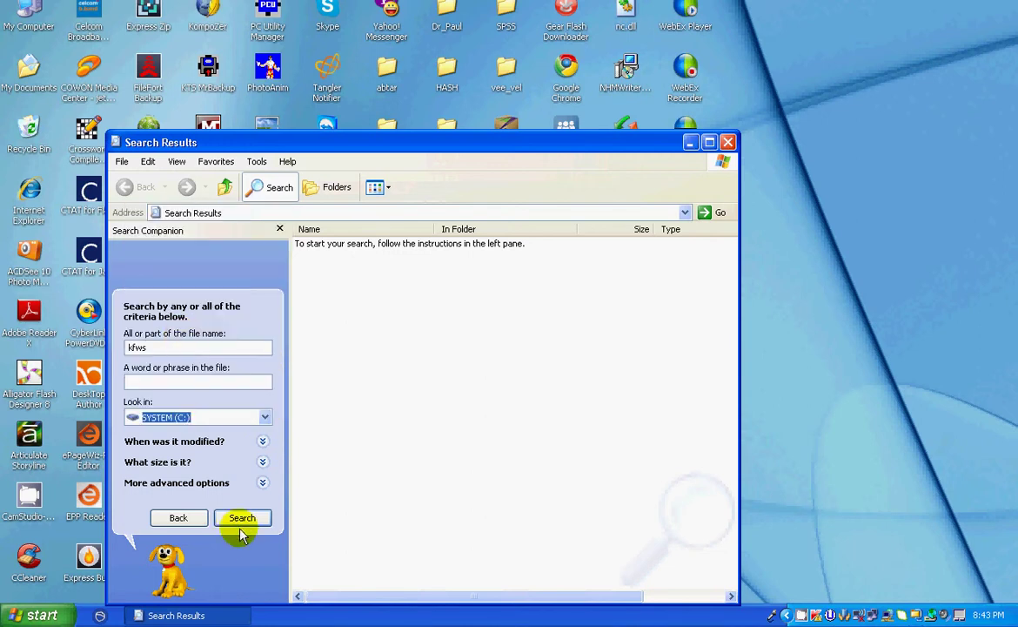
left_click(241, 520)
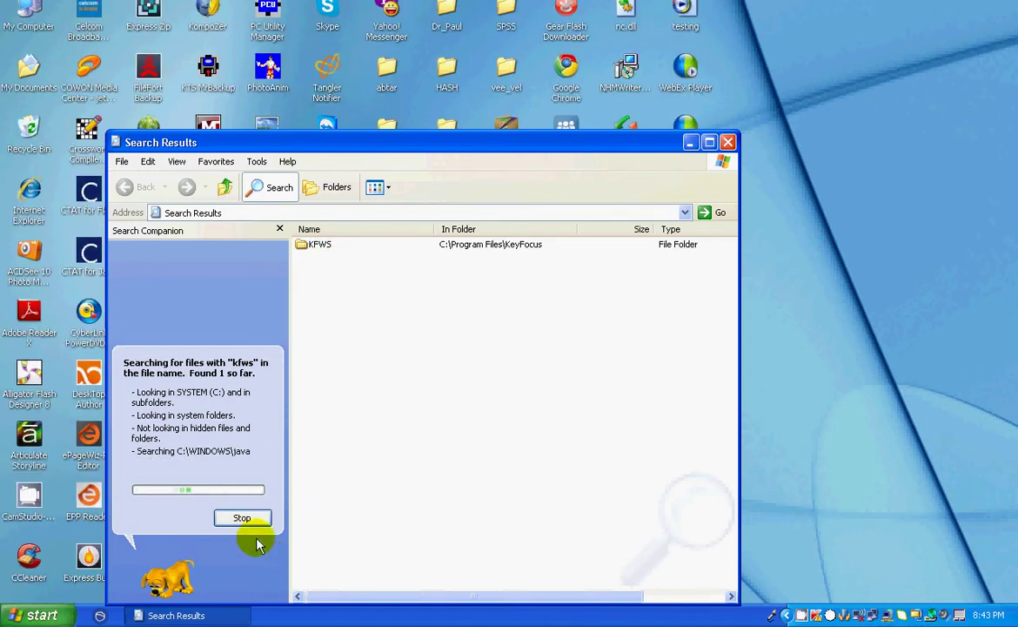
left_click(248, 520)
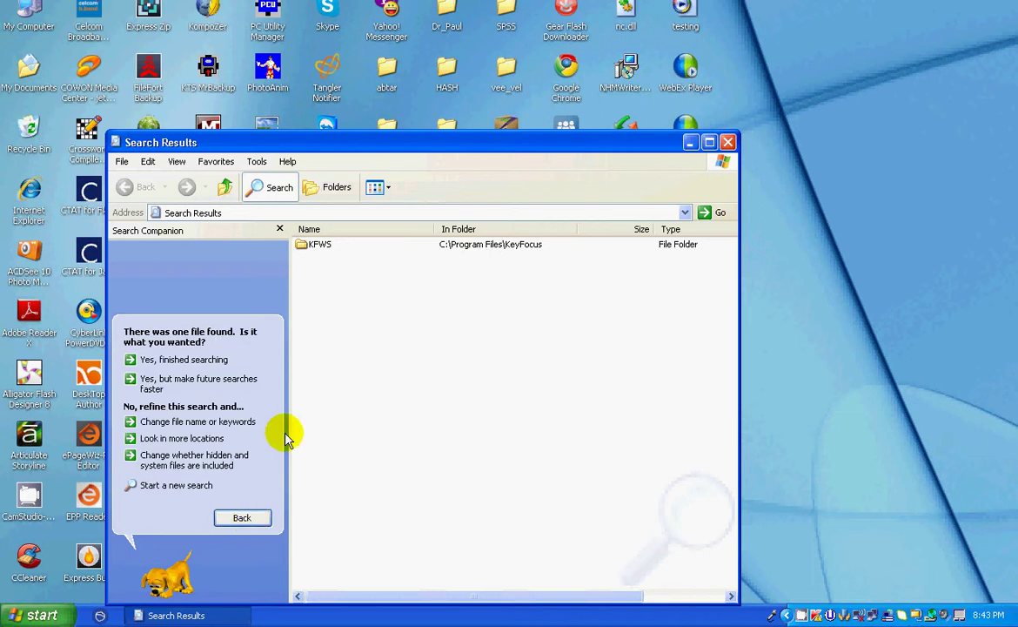
- Paste the copied OOI folder into the htdocs folder inside the found KFWS folder
double_click(322, 245)
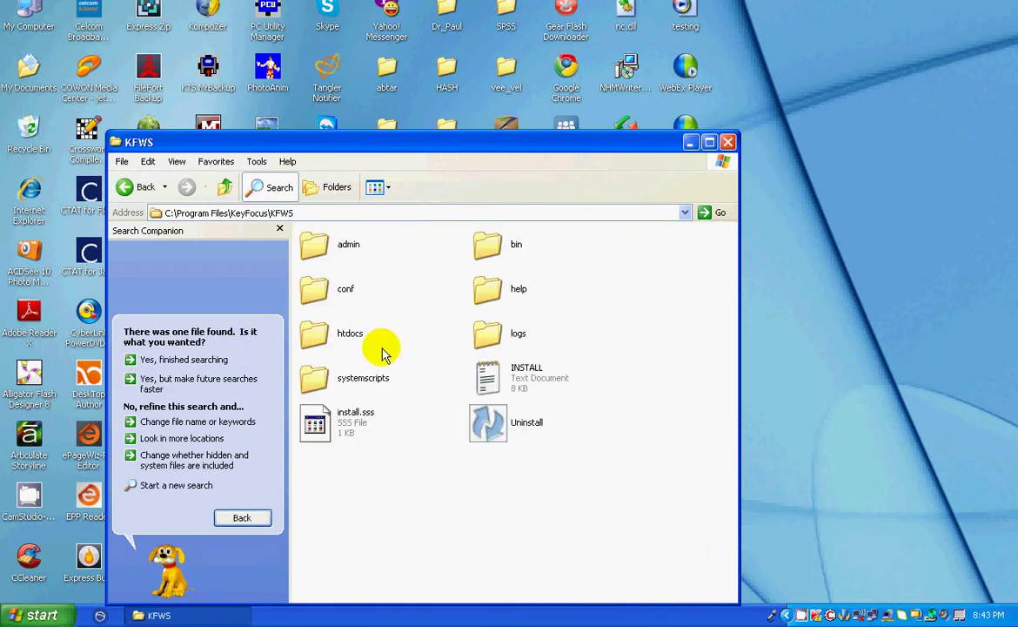
mouse_move(356, 341)
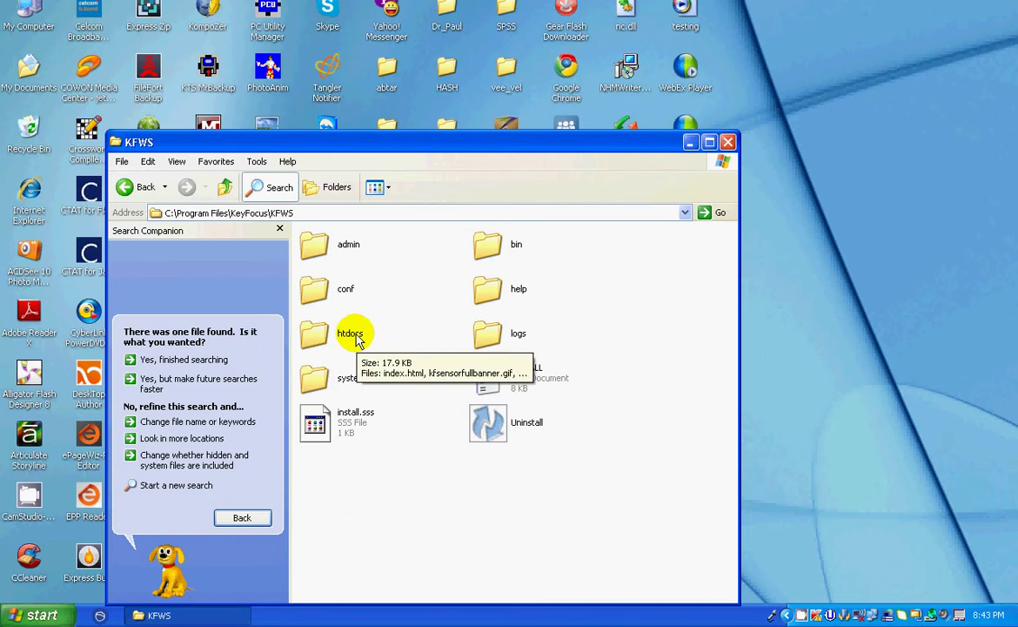
double_click(353, 335)
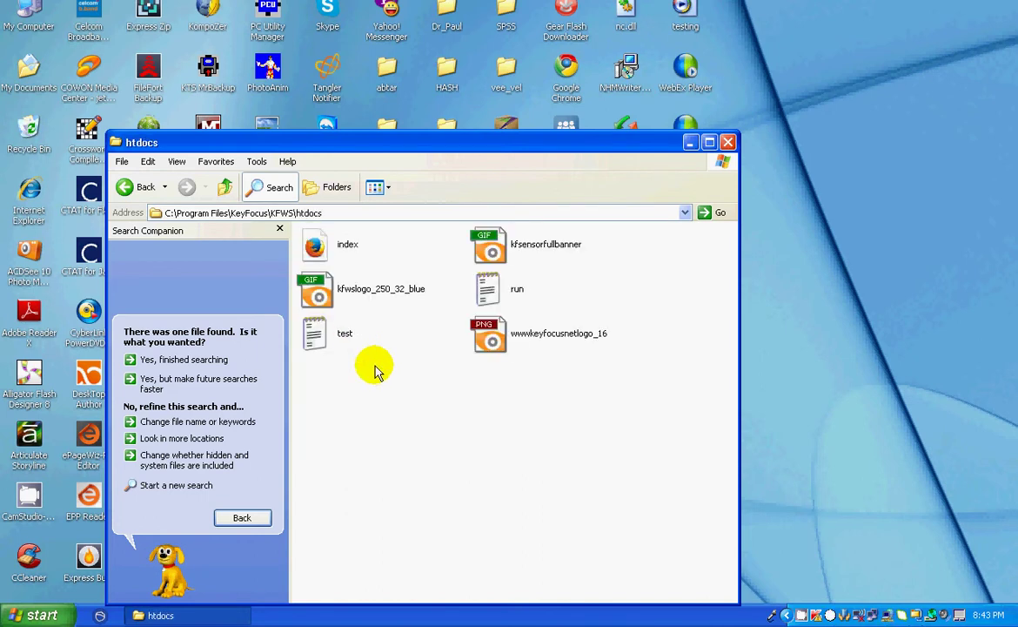
right_click(369, 409)
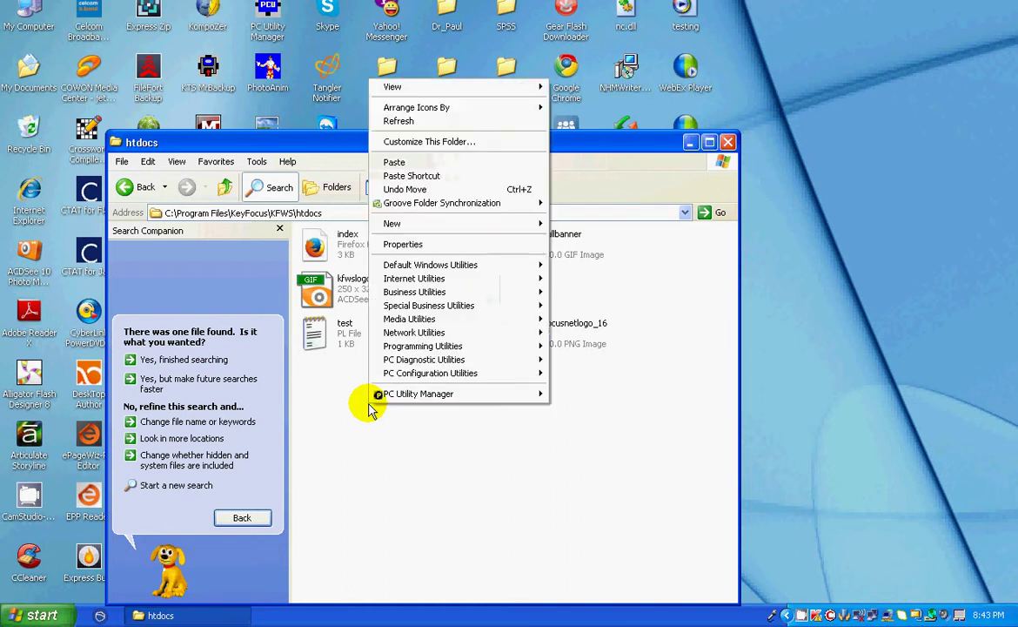
left_click(417, 164)
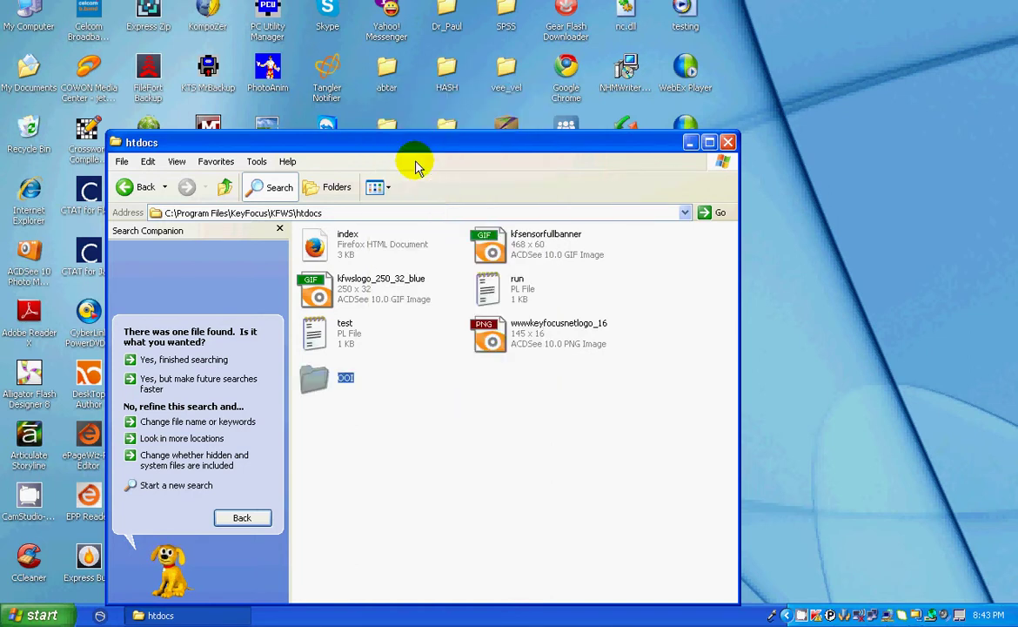
left_click(352, 410)
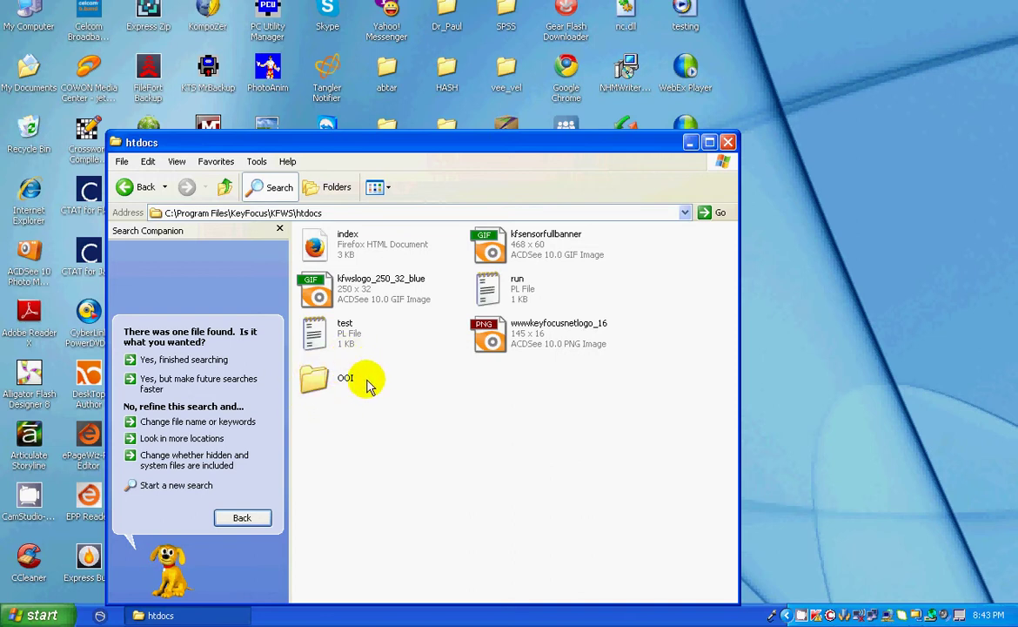
- Minimize the htdocs window, and start Mozilla Firefox from the desktop with its window minimized
left_click(691, 142)
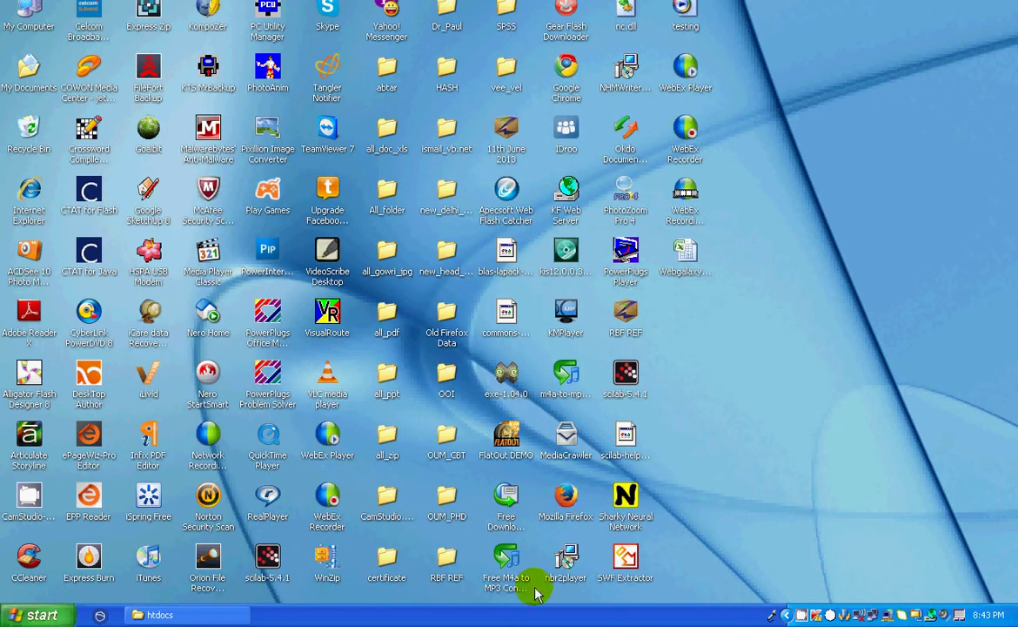
left_click(566, 494)
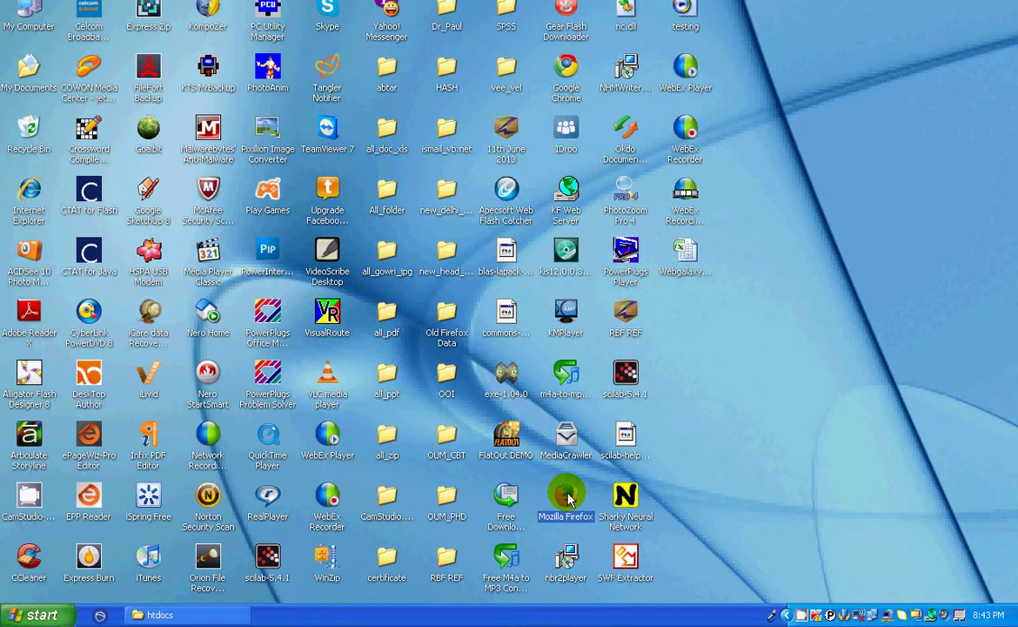
double_click(567, 498)
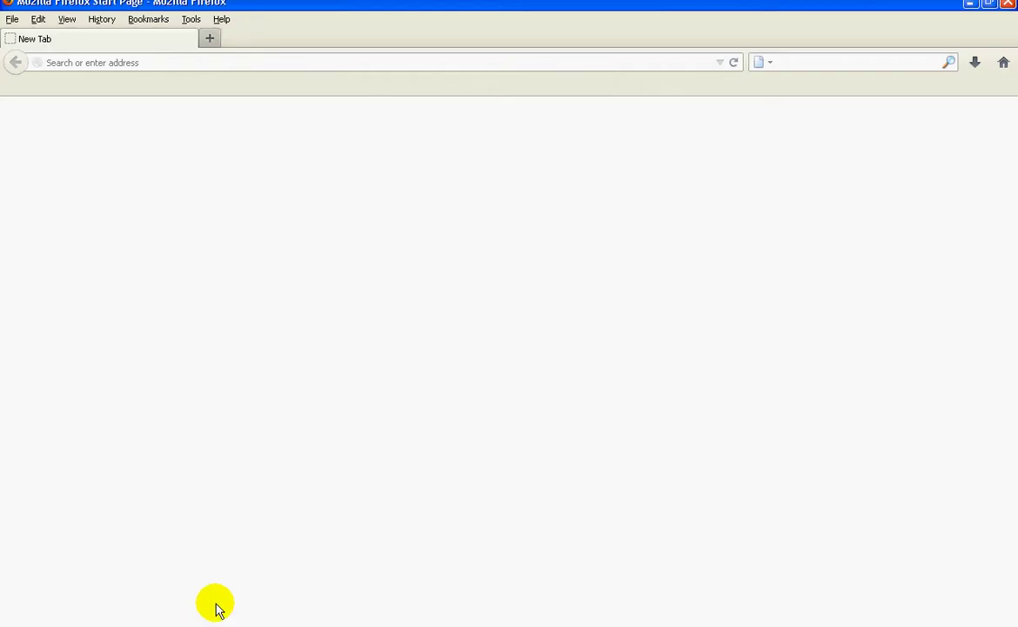
left_click(970, 5)
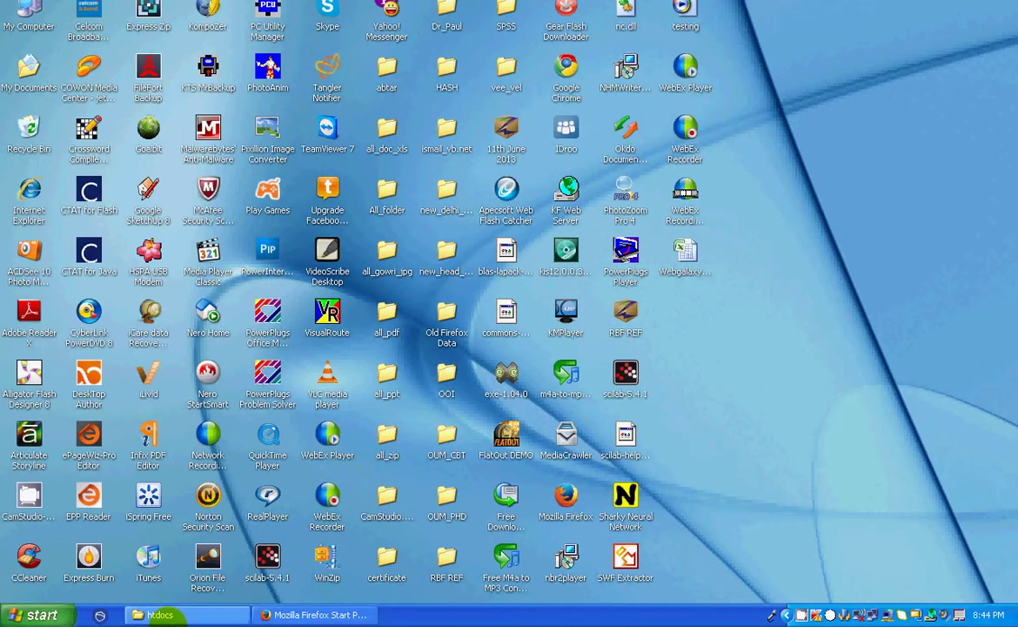
- Bring back the htdocs window and open the pasted OOI folder to examine its files
left_click(160, 615)
left_click(319, 379)
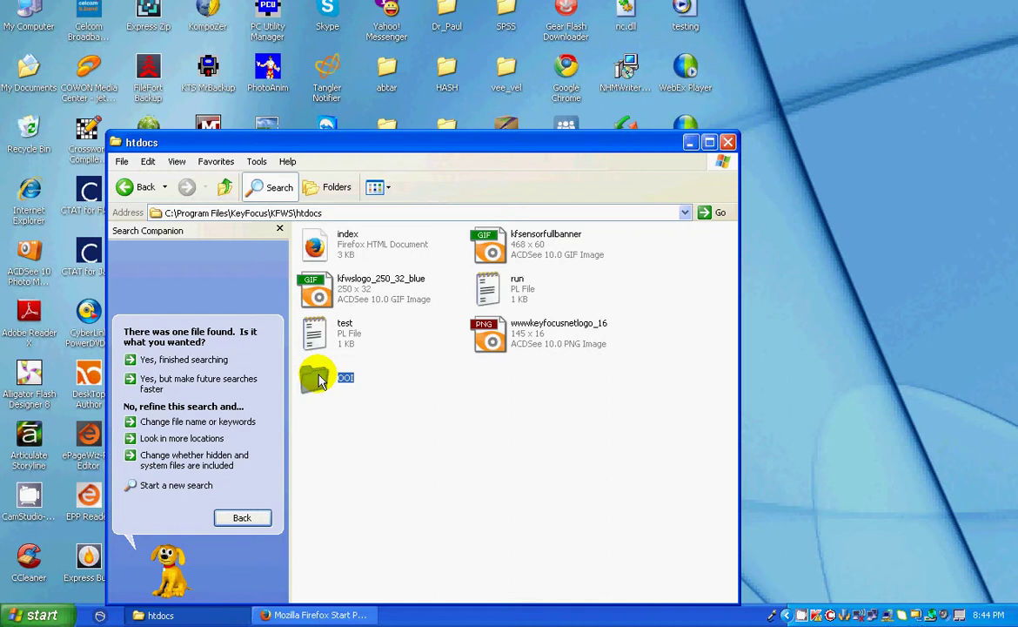
double_click(319, 380)
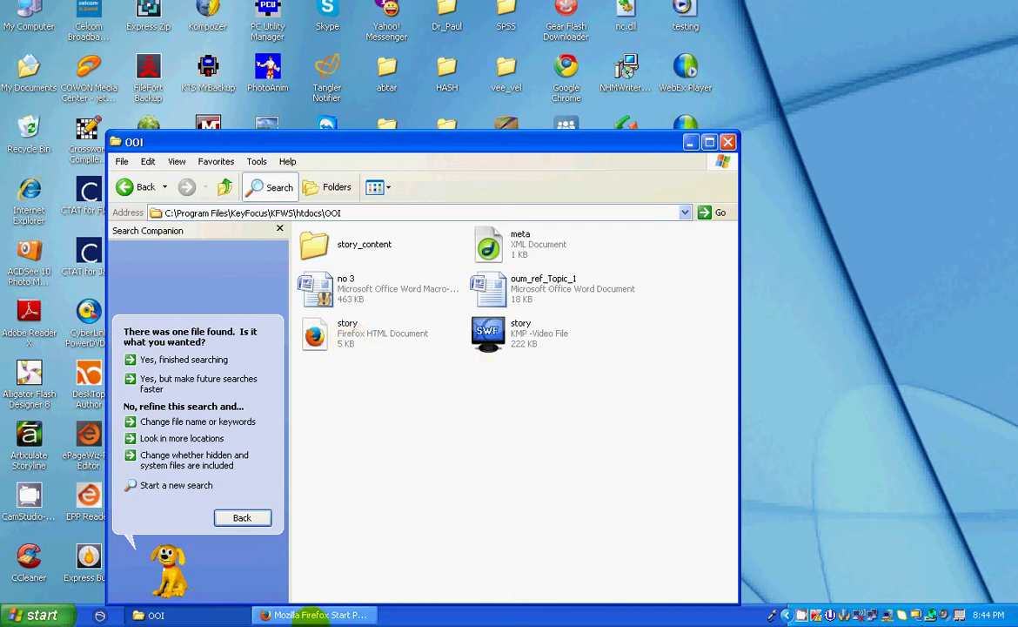
left_click(318, 615)
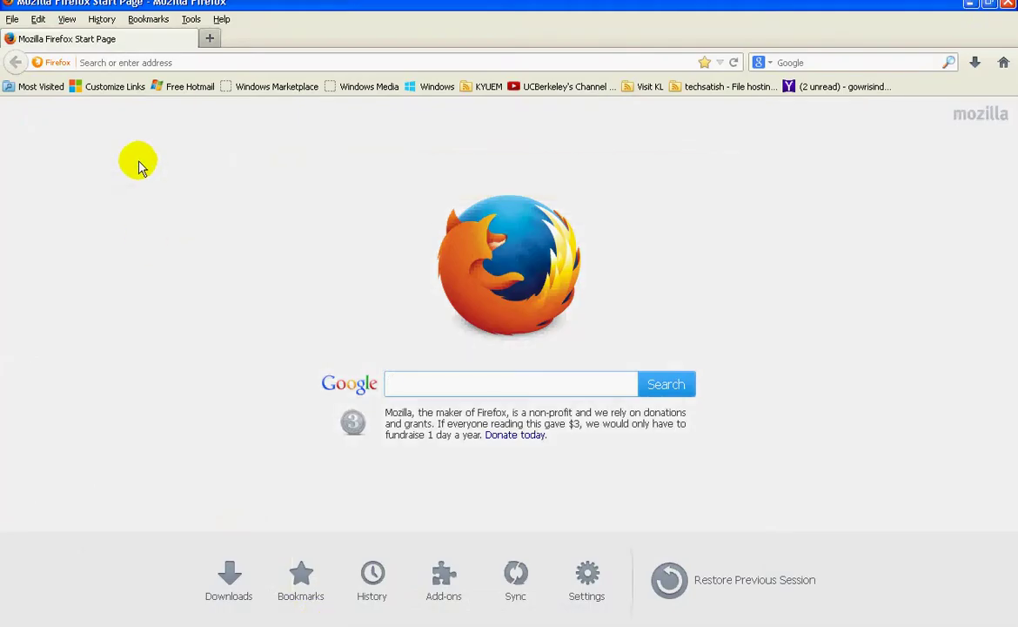
left_click(198, 64)
type("http")
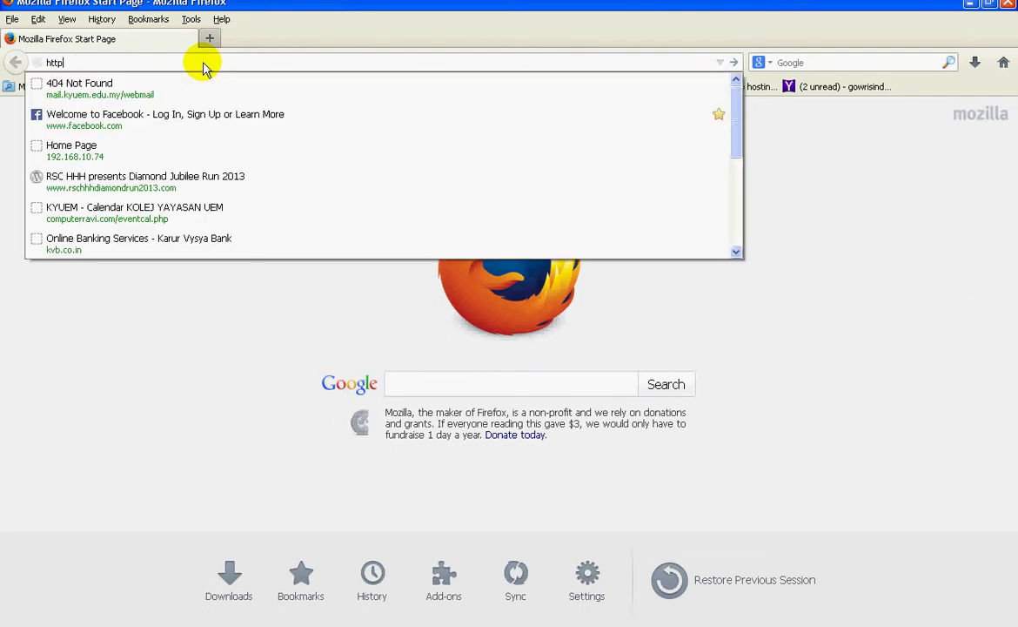
type("://192.")
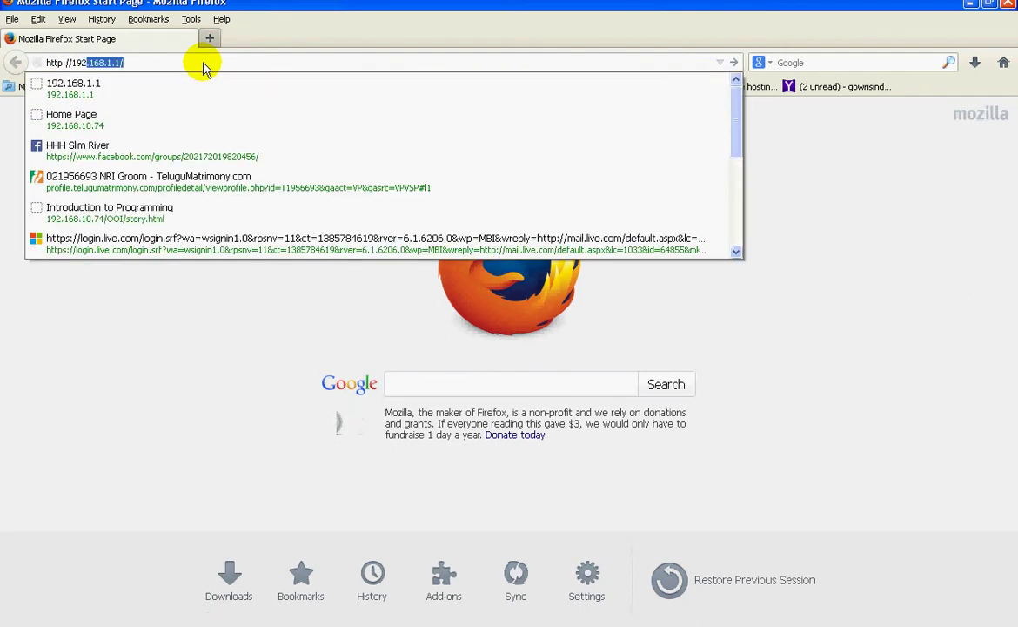
type("168")
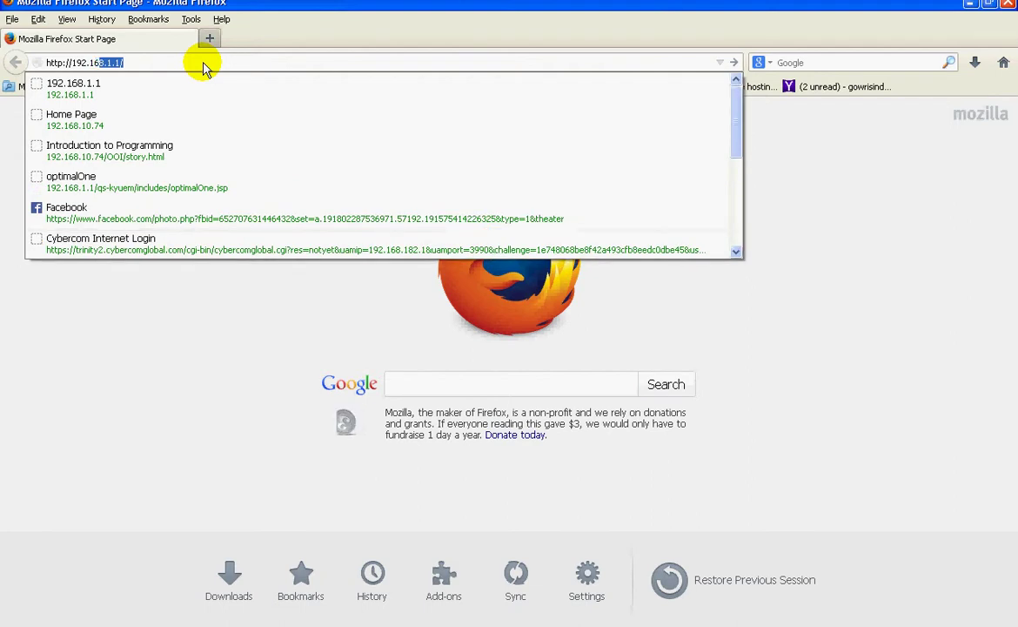
type(".10.")
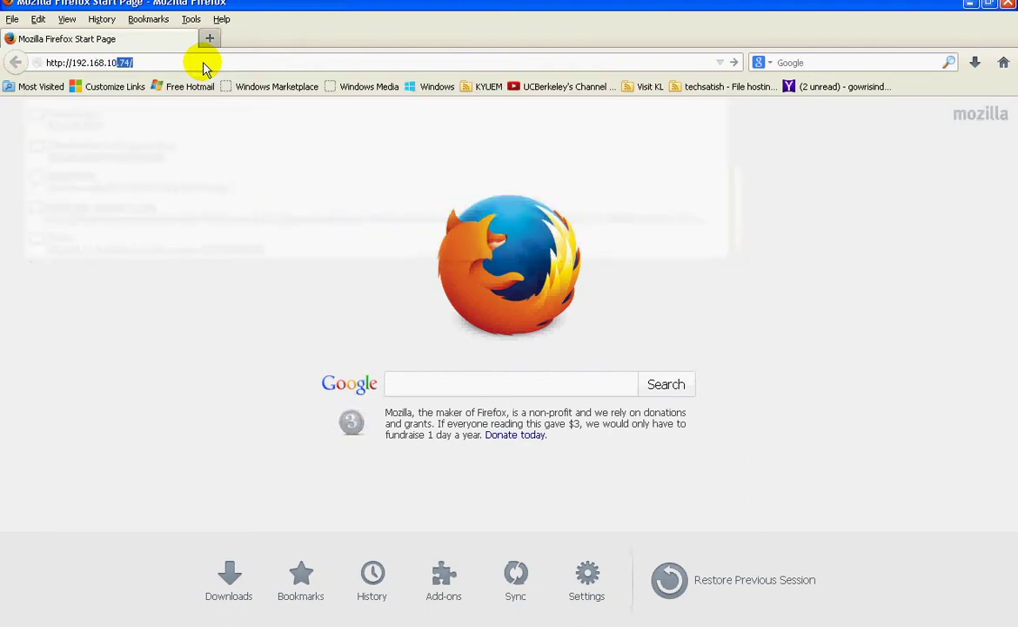
type("74/")
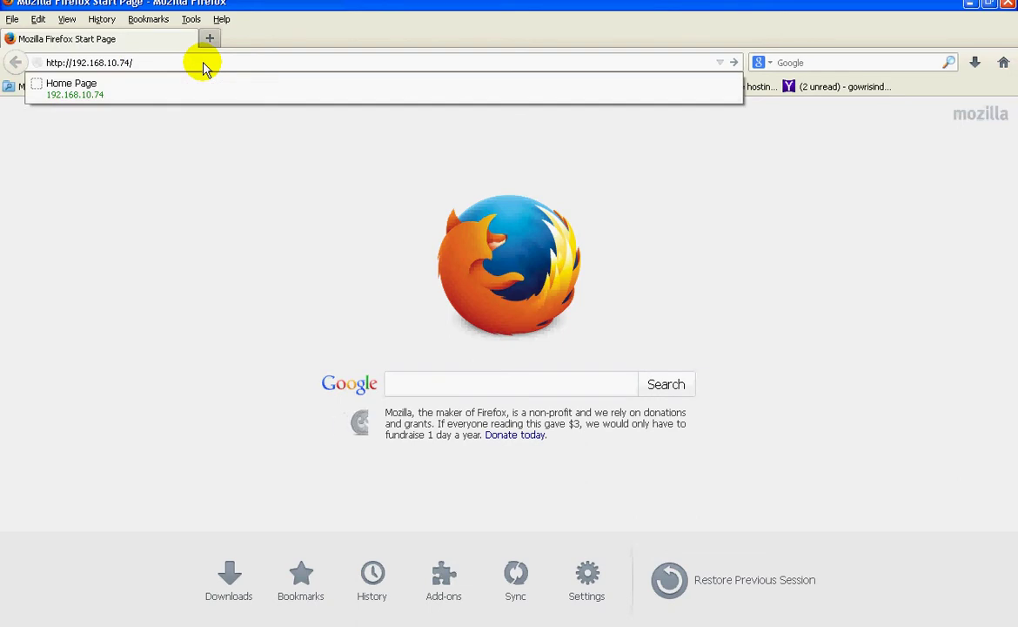
type("OOI/")
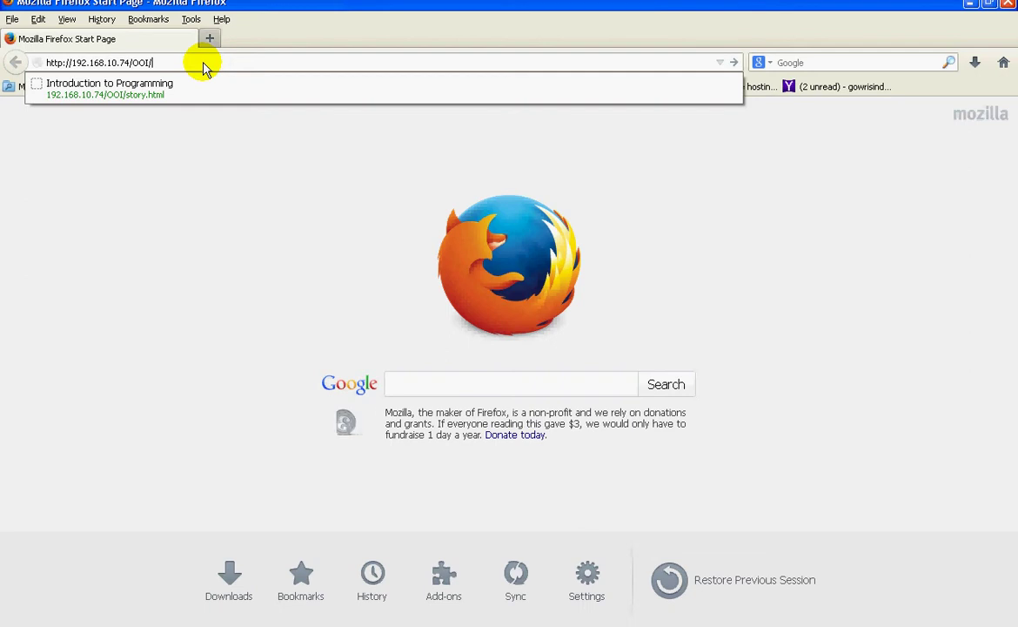
type("story.html")
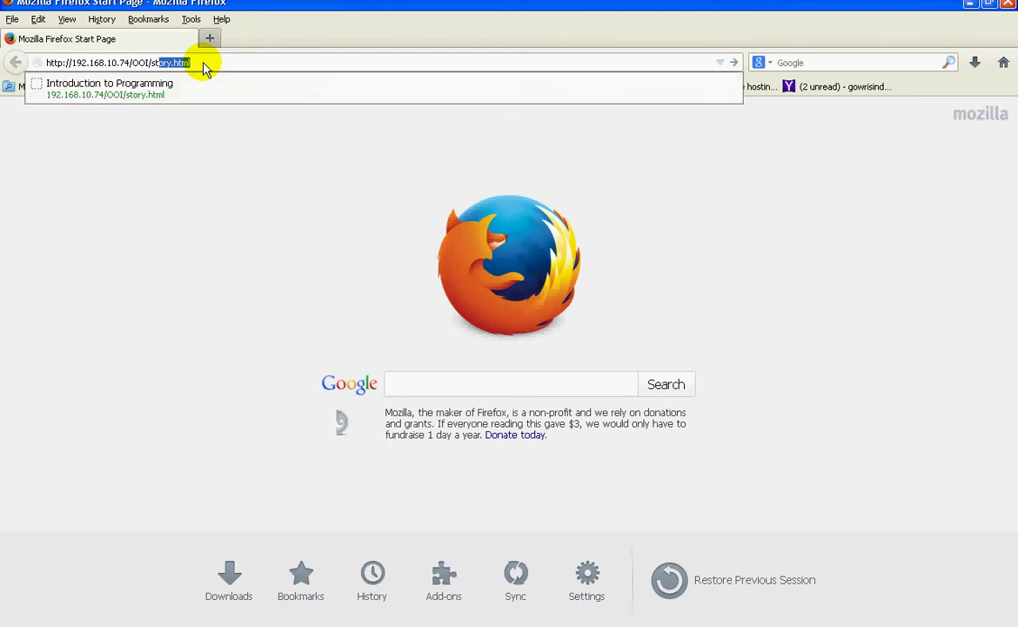
key("Return")
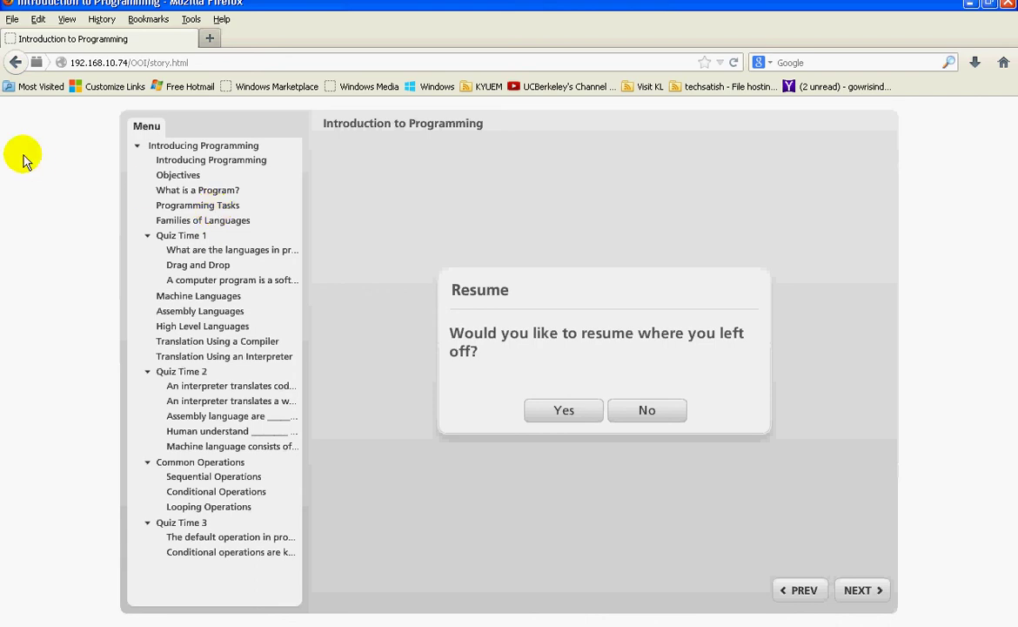
left_click(970, 4)
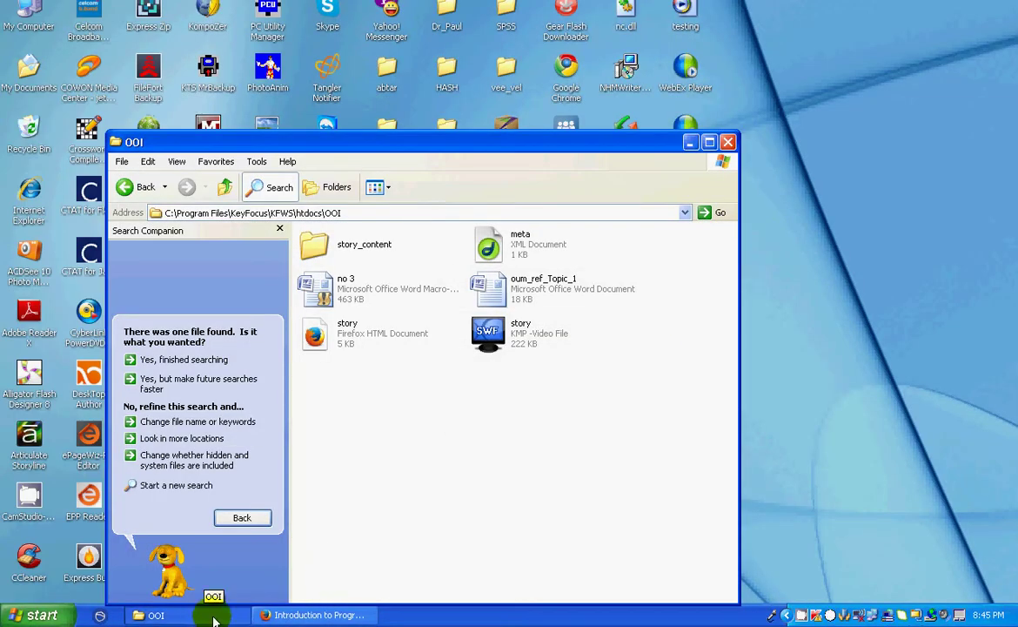
left_click(801, 614)
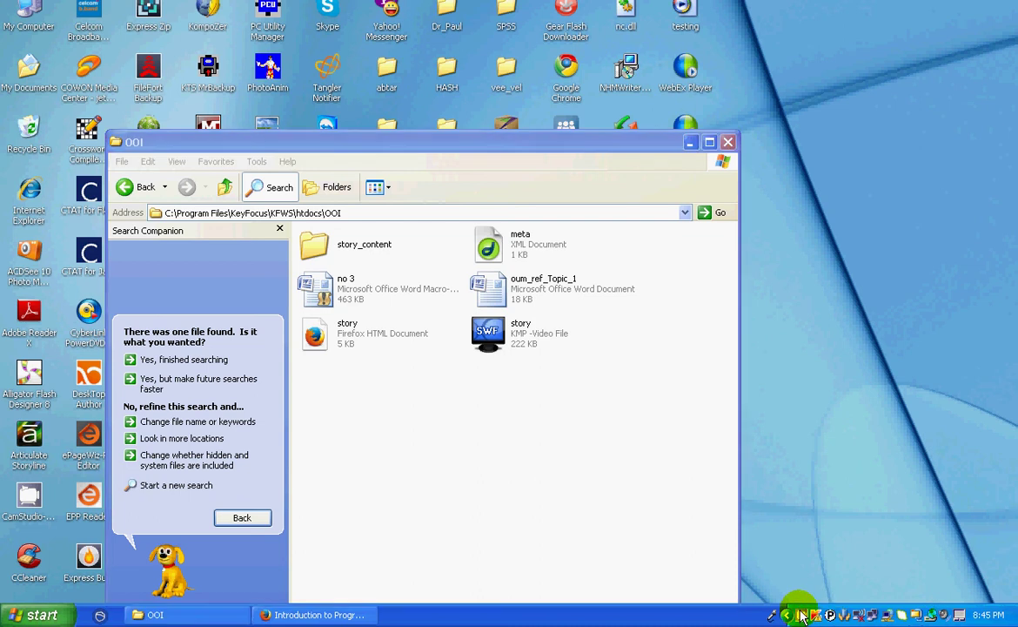
right_click(803, 615)
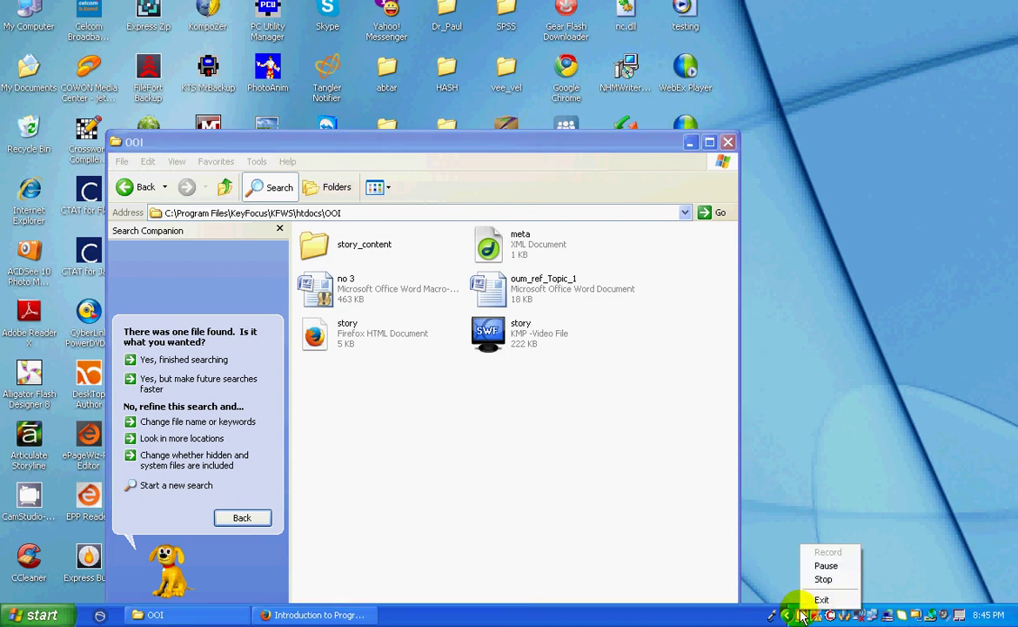